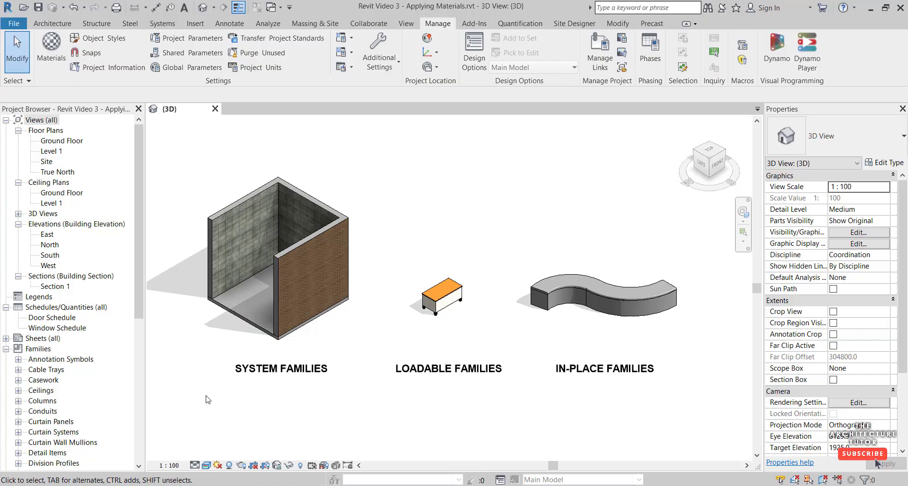
Set the Double brick - 270 wall type's outer finish layer material to Masonry.
{"action": "left_click", "coordinate": [278, 257]}
{"action": "left_click", "coordinate": [888, 163]}
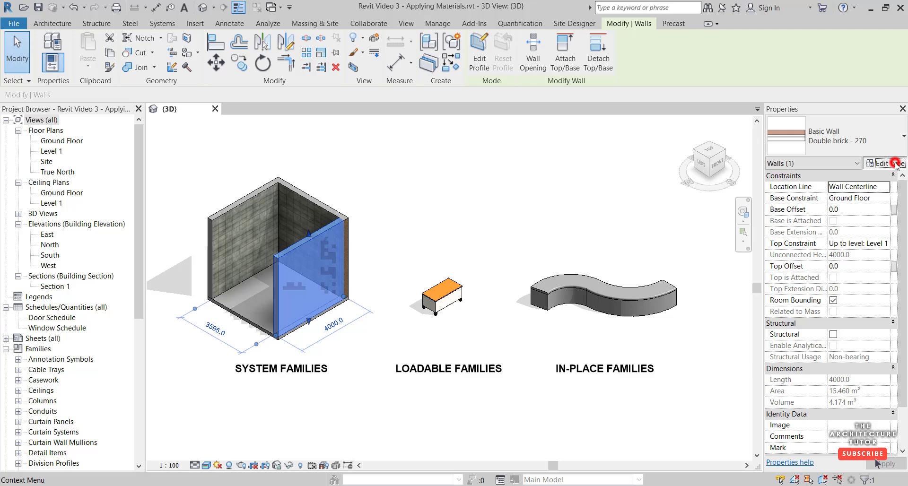
{"action": "left_click", "coordinate": [246, 179]}
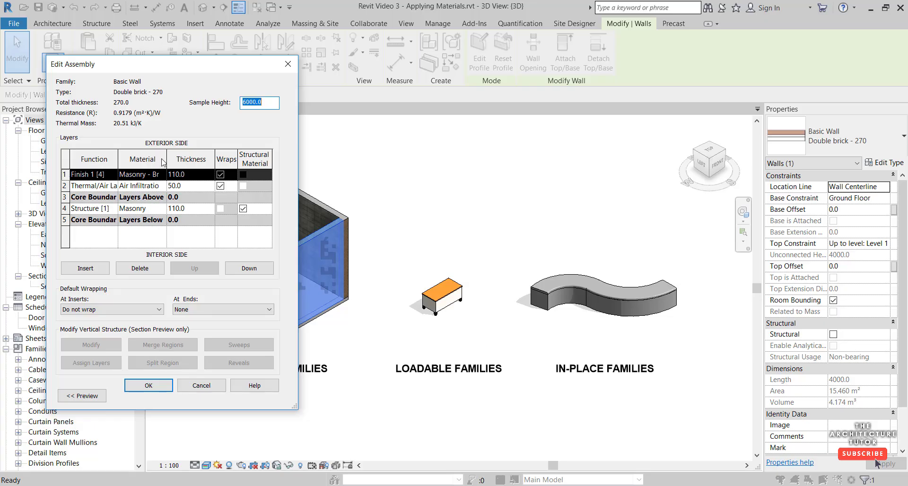
{"action": "left_click", "coordinate": [163, 176]}
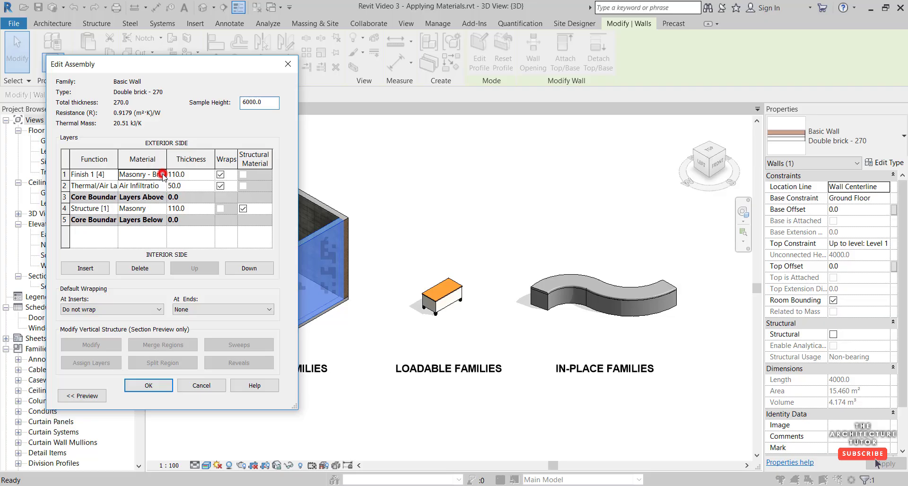
{"action": "left_click", "coordinate": [162, 175]}
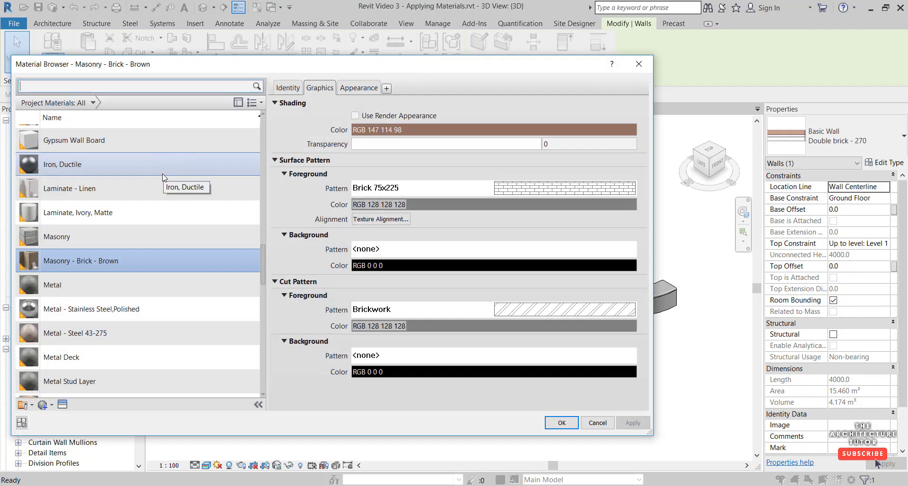
{"action": "left_click", "coordinate": [105, 231]}
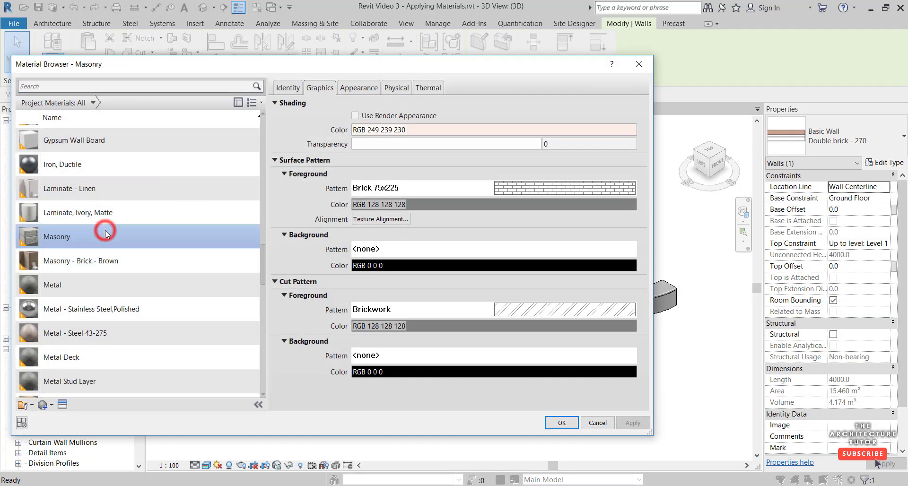
{"action": "left_click", "coordinate": [372, 88]}
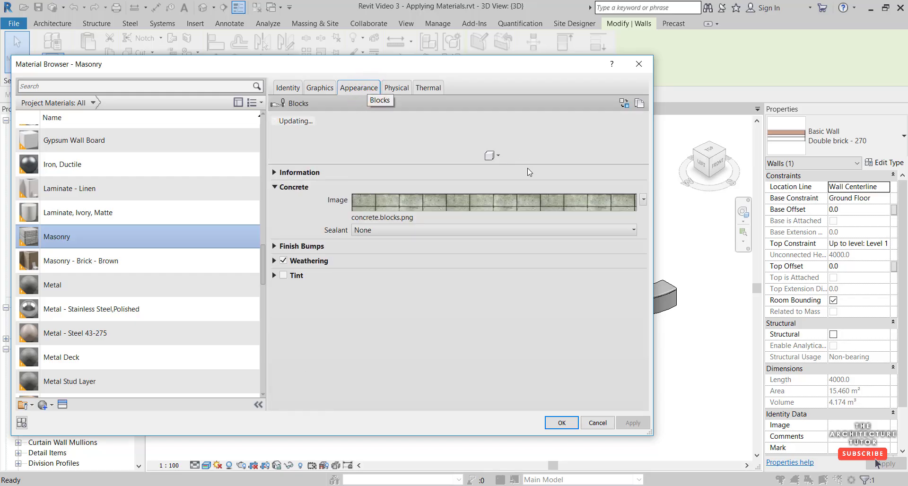
{"action": "left_click_drag", "start_coordinate": [528, 168], "coordinate": [538, 254]}
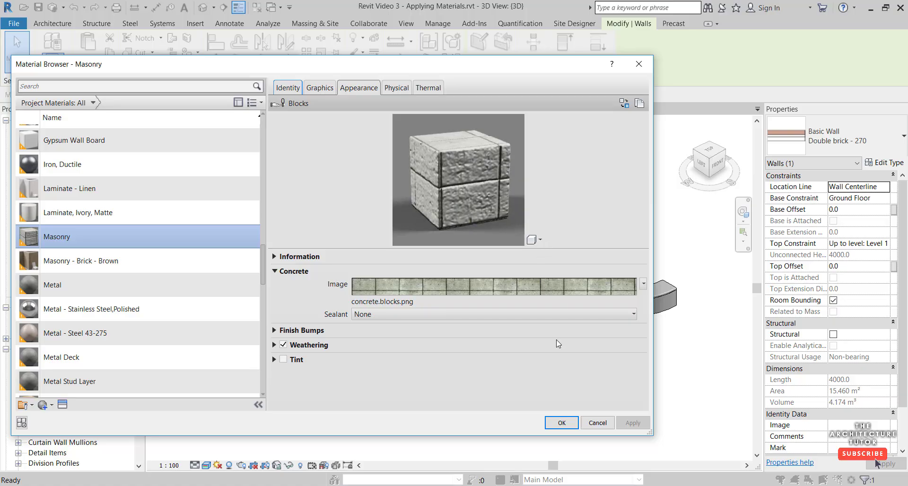
{"action": "left_click", "coordinate": [560, 422]}
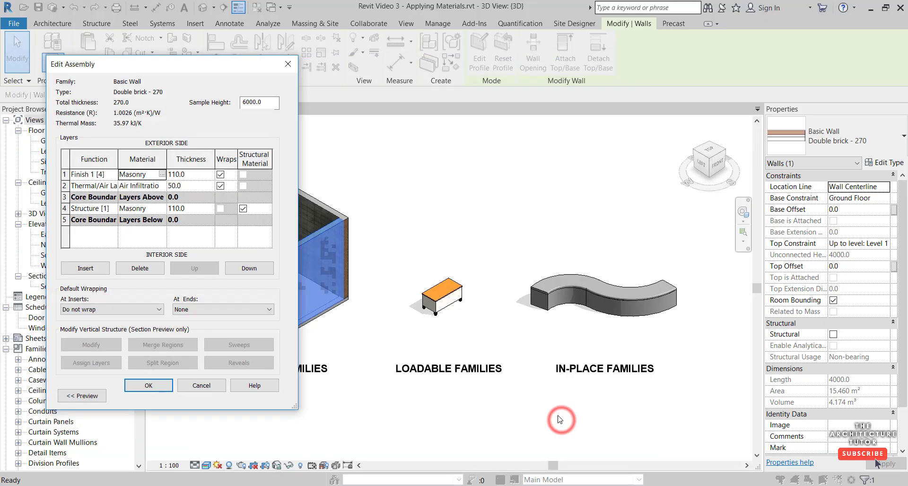
{"action": "left_click", "coordinate": [152, 385]}
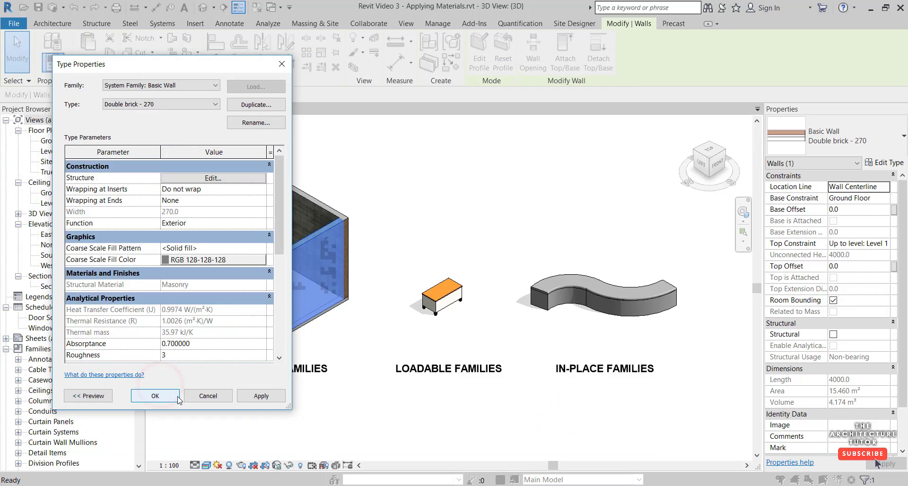
{"action": "left_click", "coordinate": [174, 397]}
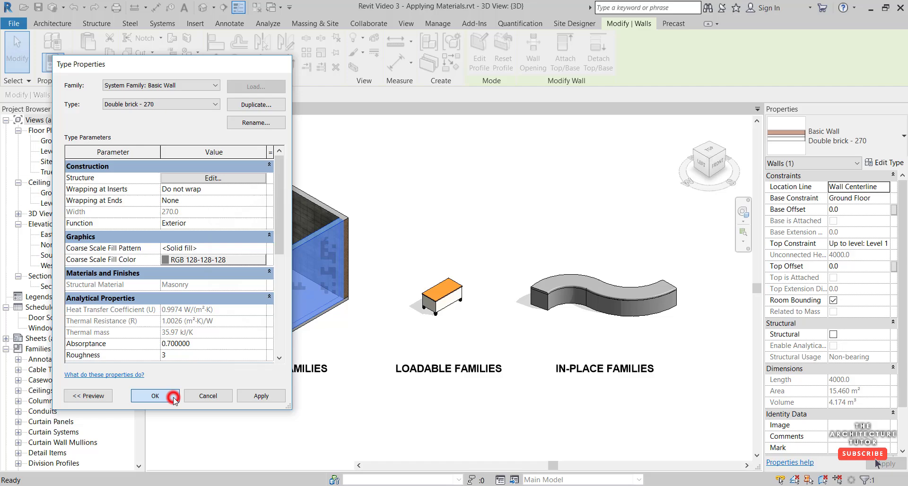
{"action": "left_click", "coordinate": [396, 210]}
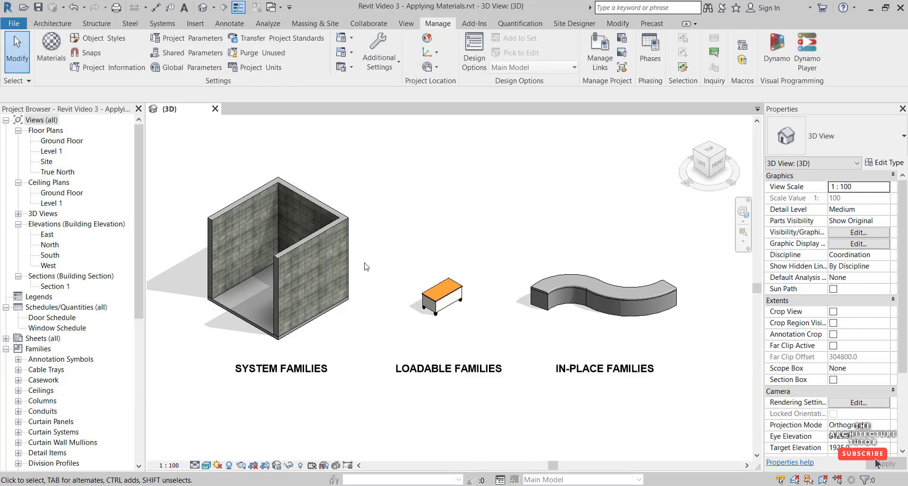
Change the M_Desk 1525 x 762mm Top Material from Cherry to Wood Sheathing, Chipboard.
{"action": "left_click", "coordinate": [441, 303]}
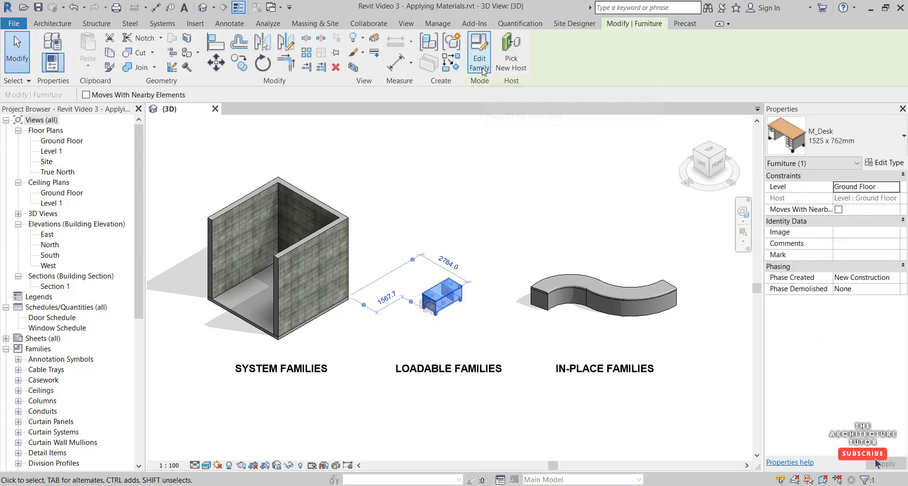
{"action": "left_click", "coordinate": [882, 163]}
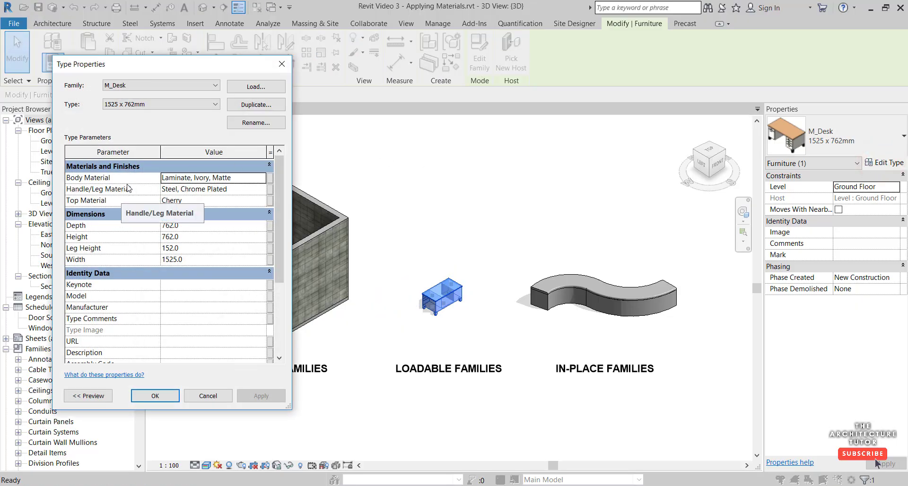
{"action": "left_click", "coordinate": [267, 203]}
{"action": "left_click", "coordinate": [265, 201]}
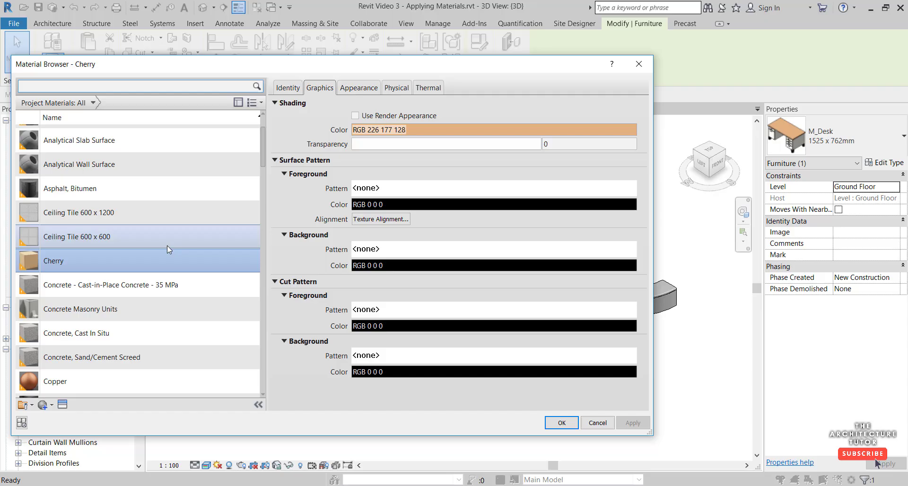
{"action": "scroll", "coordinate": [125, 227], "scroll_direction": "up", "scroll_amount": 1}
{"action": "left_click", "coordinate": [117, 81]}
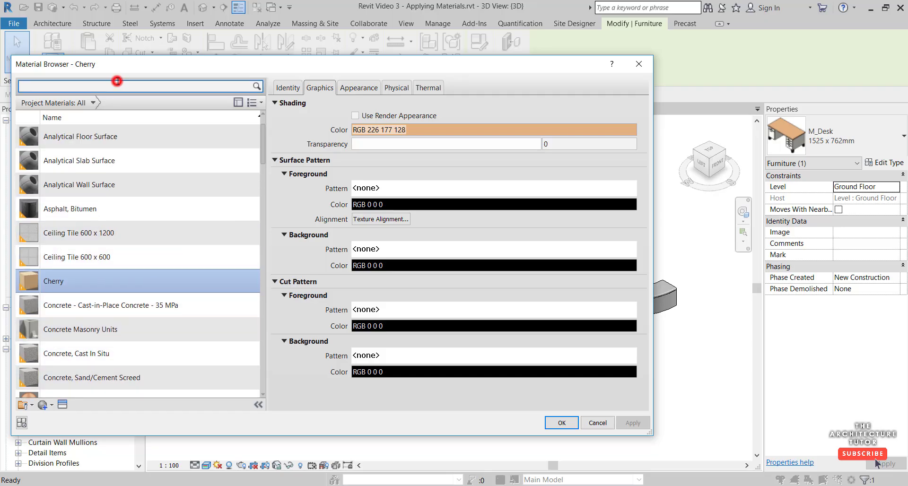
{"action": "left_click", "coordinate": [120, 84]}
{"action": "type", "text": "wood"}
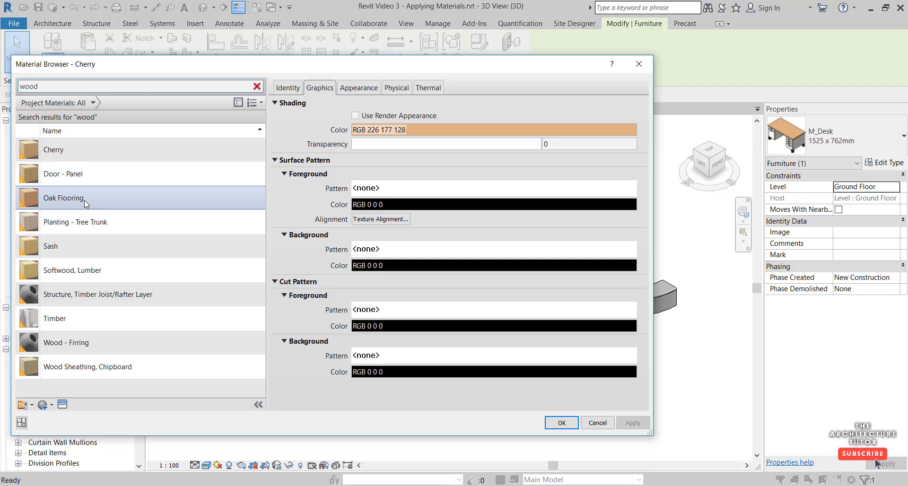
{"action": "left_click", "coordinate": [81, 367]}
{"action": "left_click", "coordinate": [562, 422]}
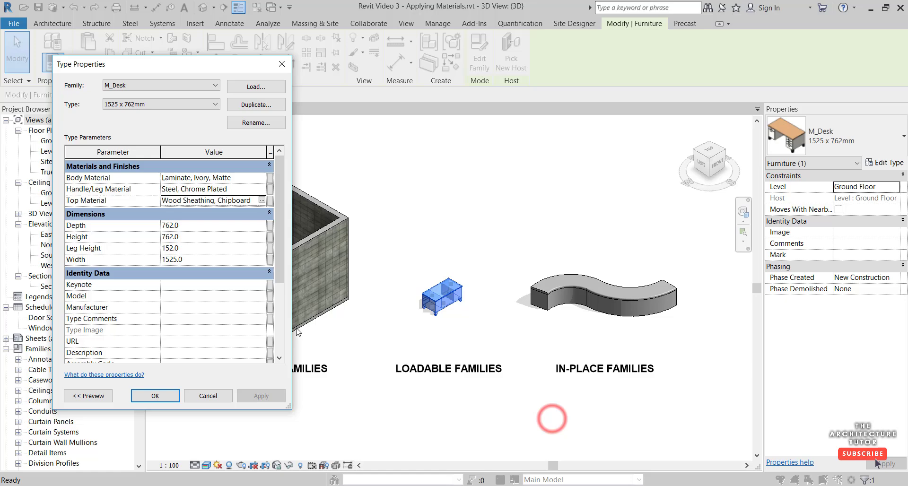
{"action": "left_click", "coordinate": [166, 402]}
Edit the curved casework in place and set its top sweep's material to Wood Sheathing, Chipboard.
{"action": "left_click", "coordinate": [348, 395]}
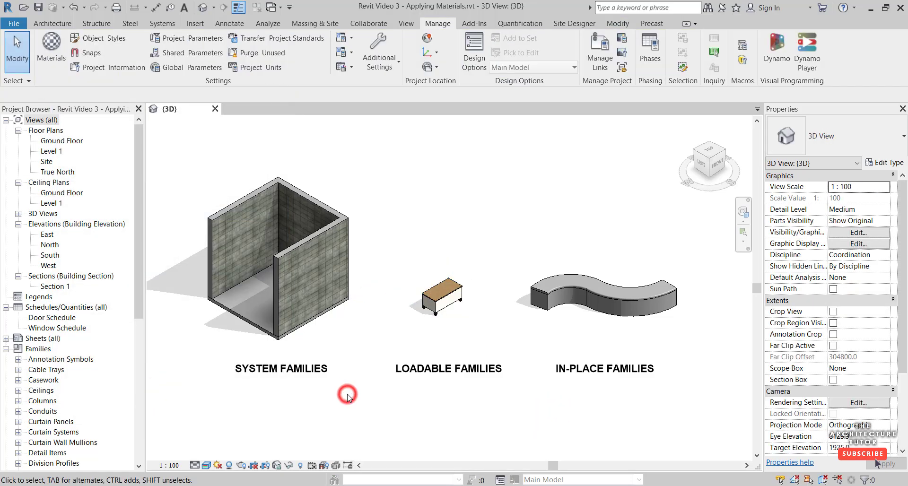
{"action": "left_click", "coordinate": [587, 287]}
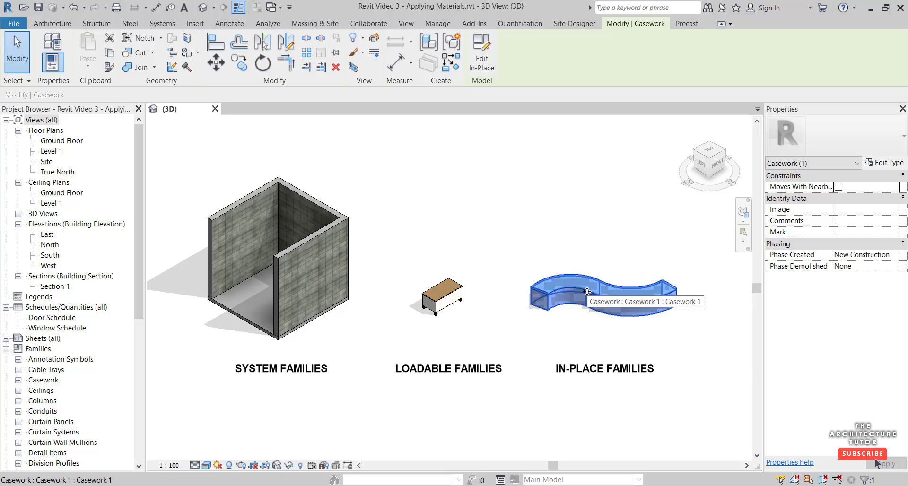
{"action": "left_click", "coordinate": [481, 54]}
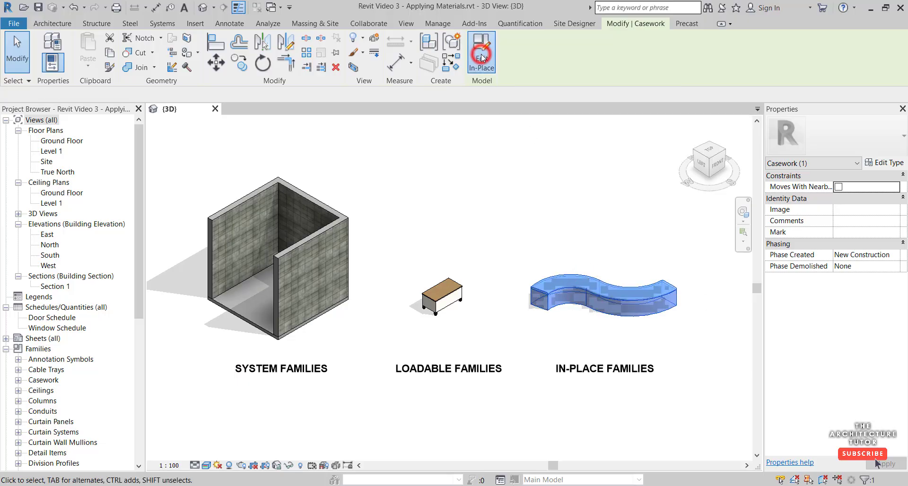
{"action": "left_click", "coordinate": [583, 287]}
{"action": "scroll", "coordinate": [583, 289], "scroll_direction": "up", "scroll_amount": 5}
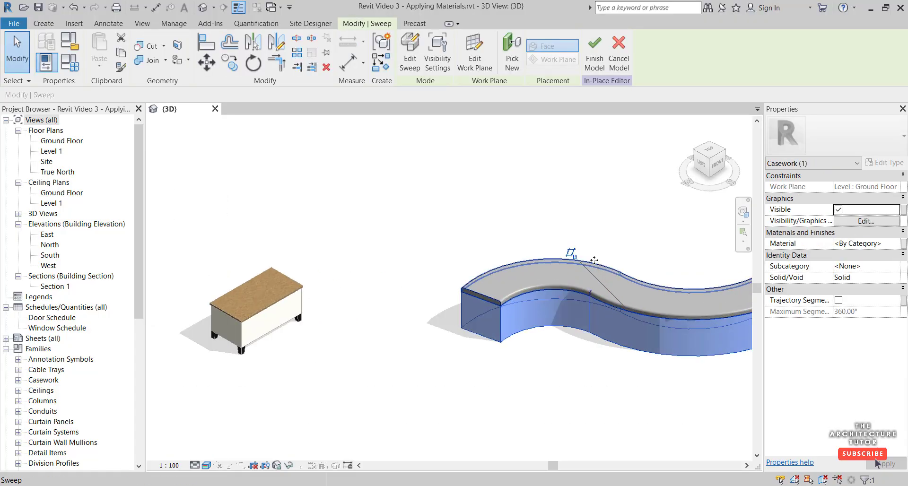
{"action": "left_click", "coordinate": [591, 263]}
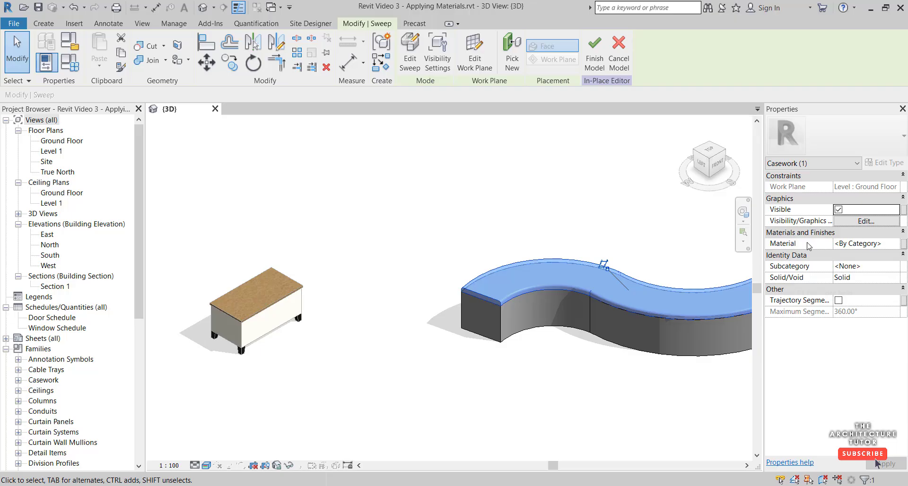
{"action": "left_click", "coordinate": [897, 244]}
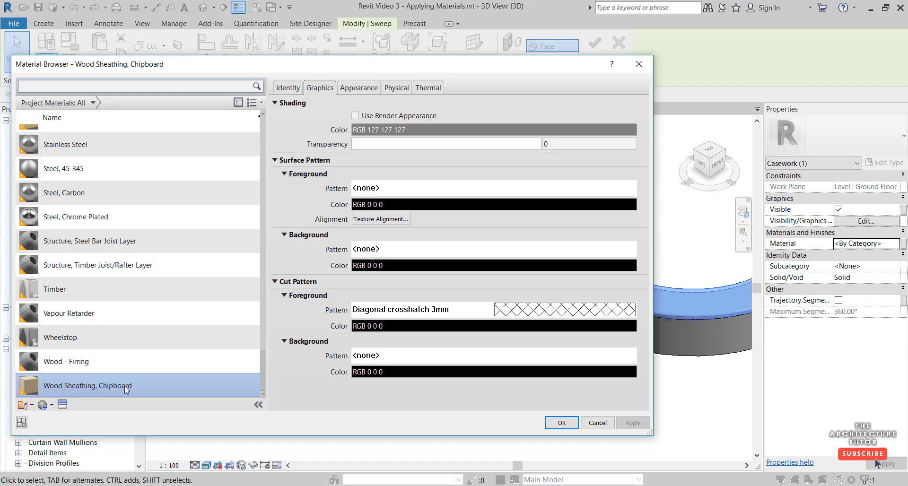
{"action": "left_click", "coordinate": [561, 423]}
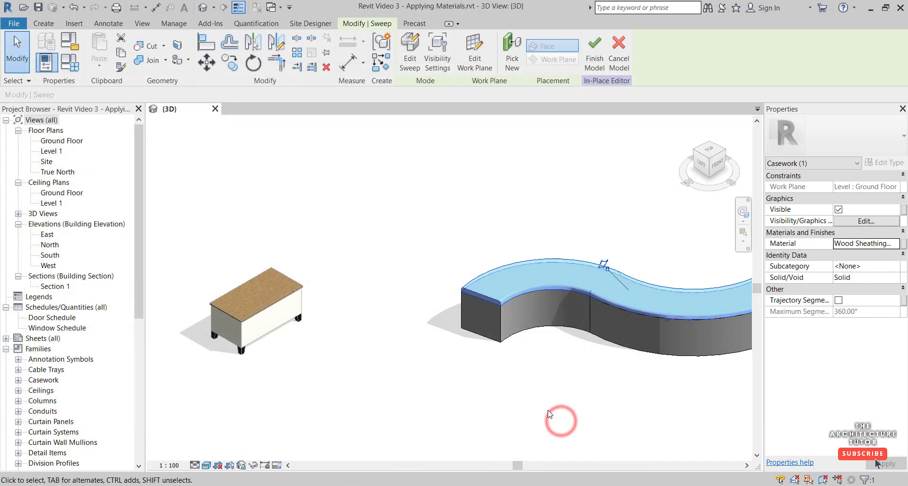
{"action": "left_click", "coordinate": [547, 400]}
Finish the in-place casework model and recentre the 3D view on the models.
{"action": "scroll", "coordinate": [535, 377], "scroll_direction": "down", "scroll_amount": 3}
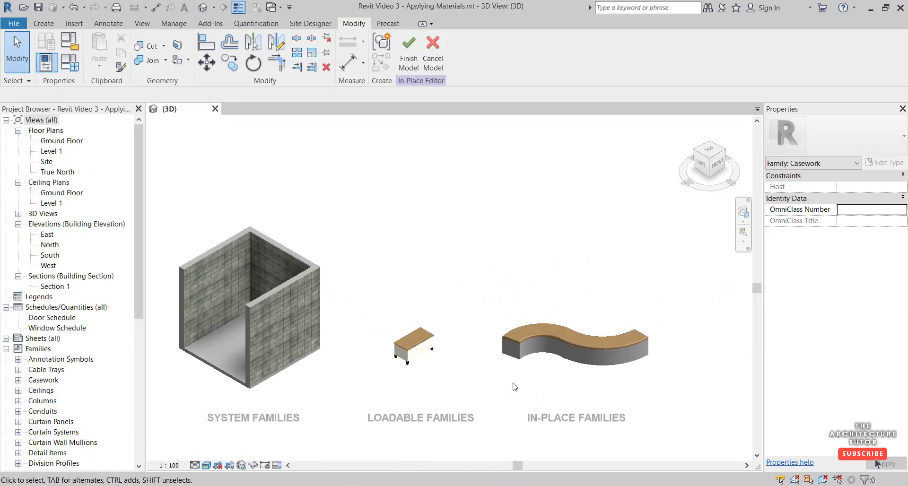
{"action": "left_click", "coordinate": [408, 52]}
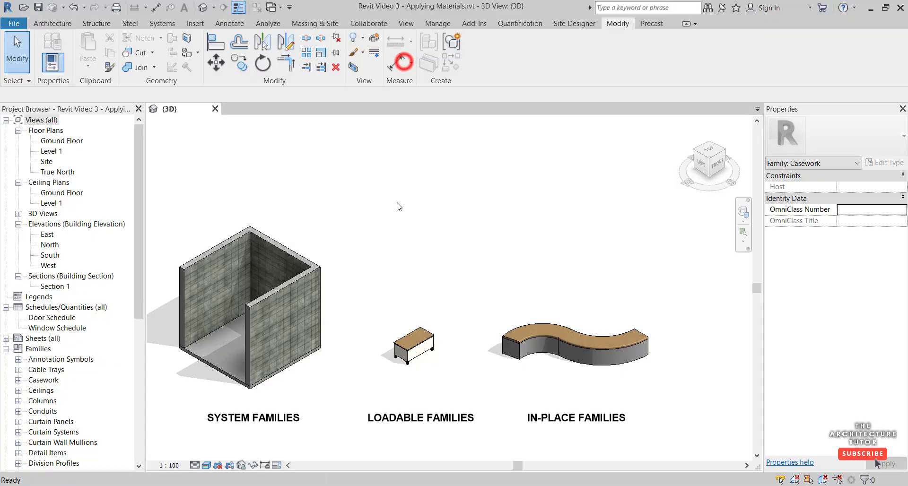
{"action": "middle_click_drag", "start_coordinate": [338, 376], "coordinate": [369, 335]}
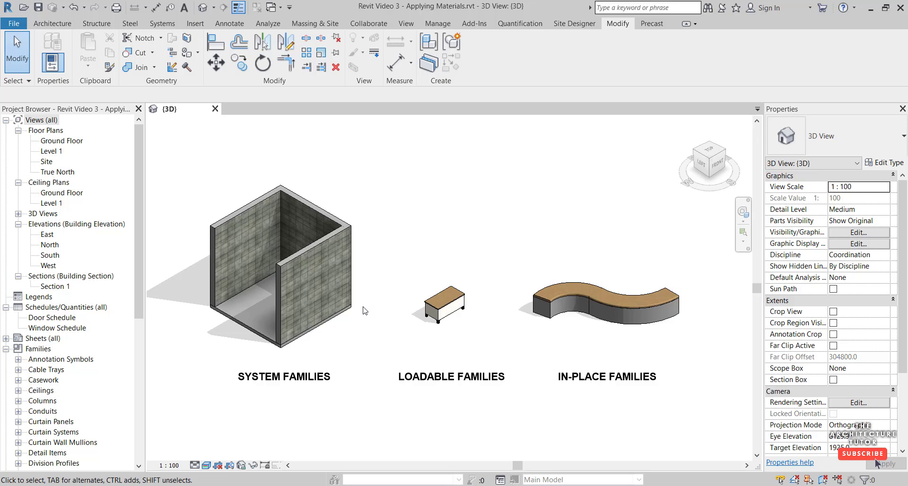
{"action": "left_click", "coordinate": [619, 25]}
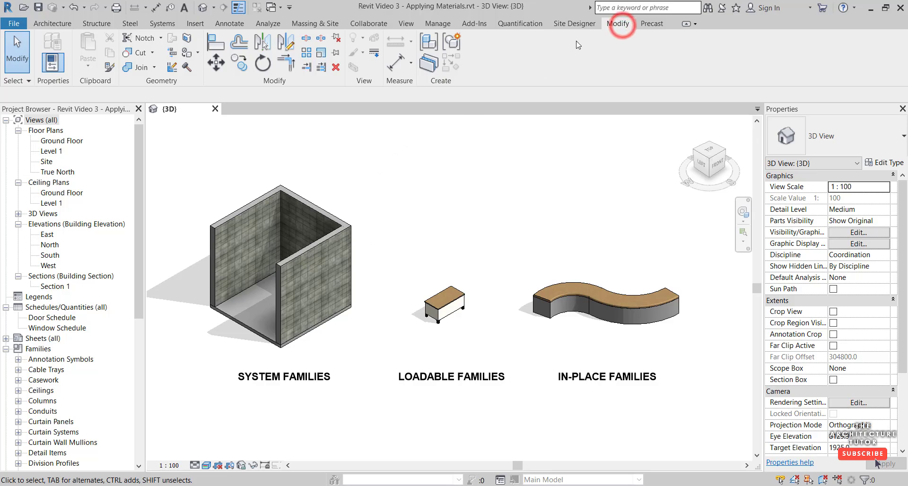
Paint the box's floor and the right wall's inner face with Wood Sheathing, Chipboard.
{"action": "left_click", "coordinate": [198, 54]}
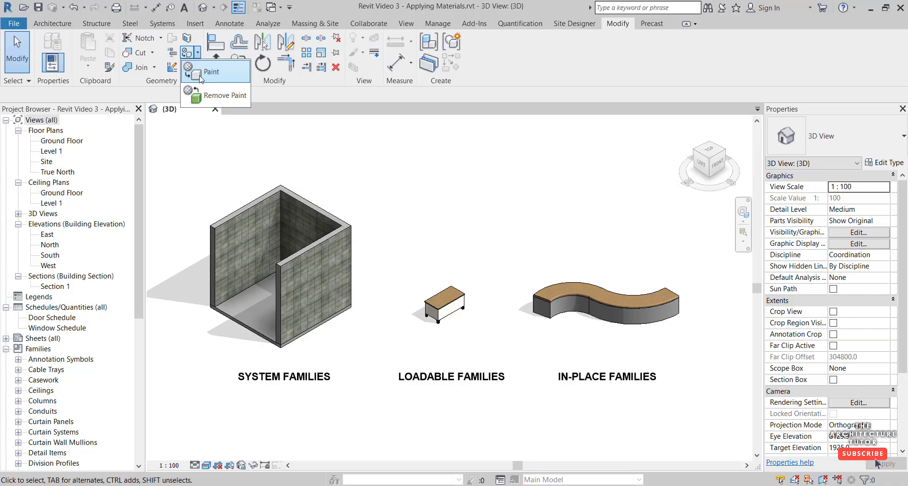
{"action": "left_click", "coordinate": [199, 75]}
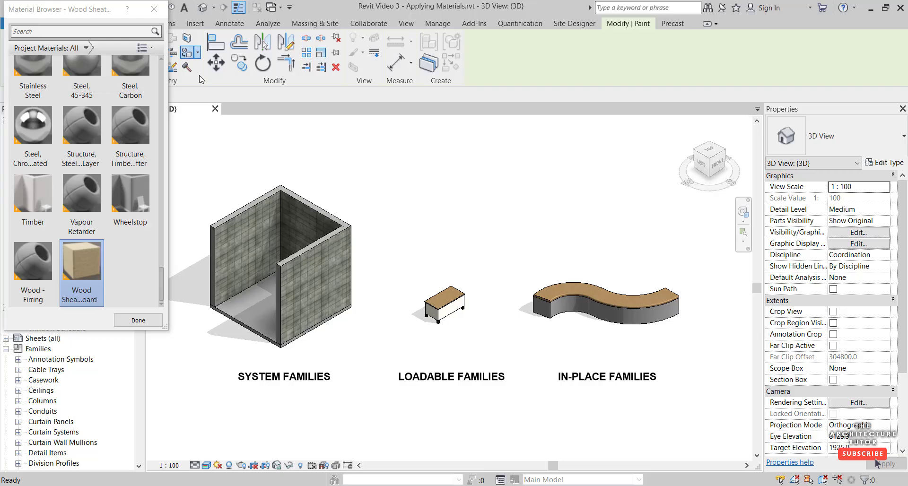
{"action": "left_click", "coordinate": [81, 263]}
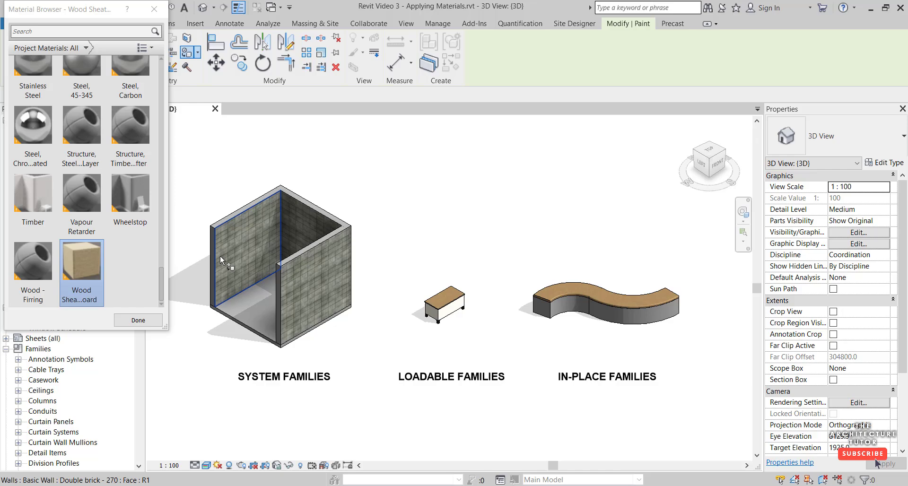
{"action": "left_click", "coordinate": [231, 316]}
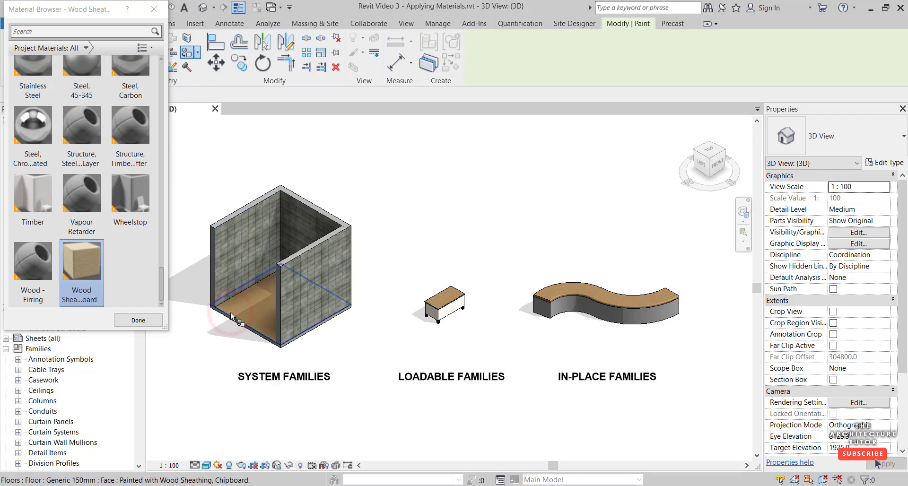
{"action": "left_click", "coordinate": [299, 257]}
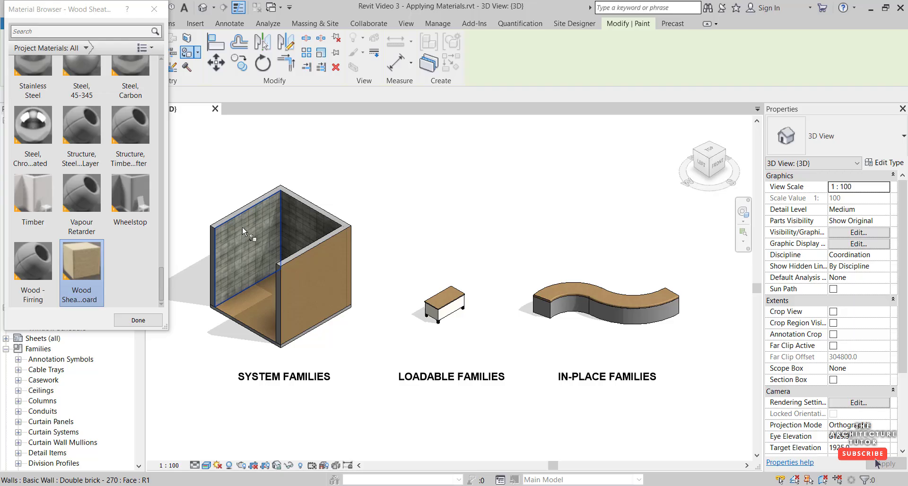
{"action": "left_click", "coordinate": [138, 320]}
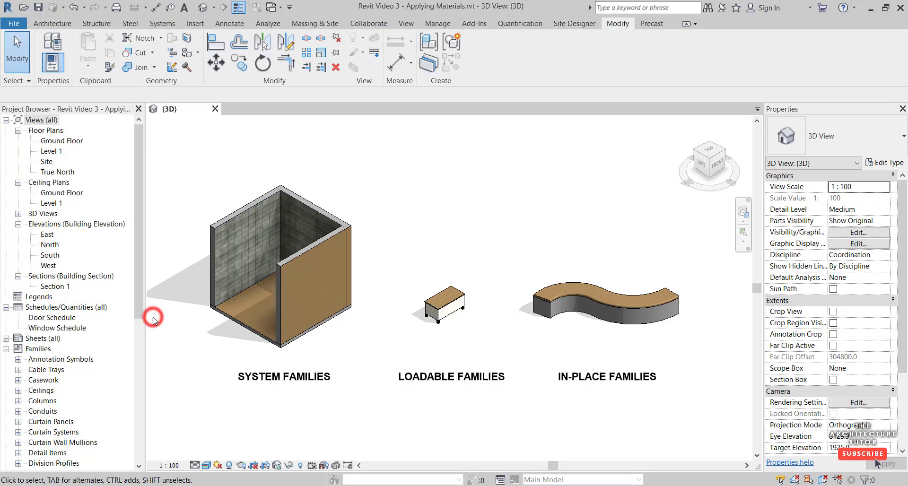
Remove the wood paint from the right wall face, then switch back to the Paint tool.
{"action": "left_click", "coordinate": [196, 53]}
{"action": "left_click", "coordinate": [201, 94]}
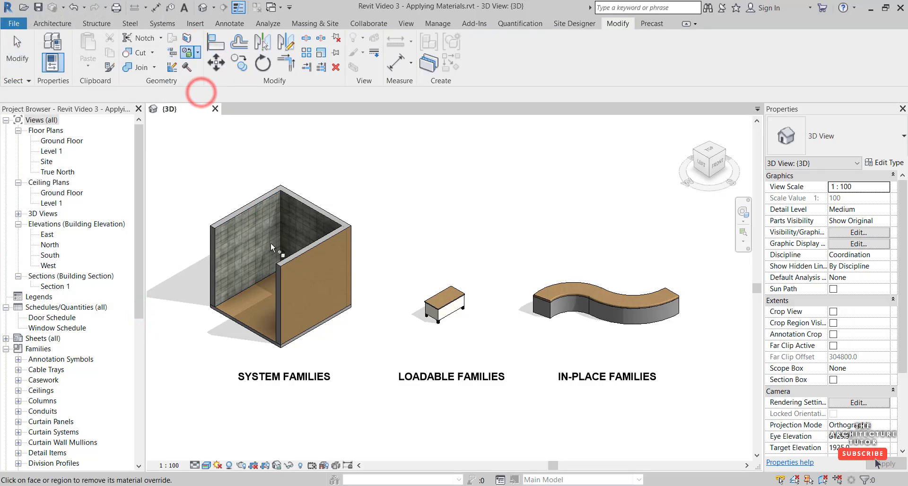
{"action": "left_click", "coordinate": [284, 267]}
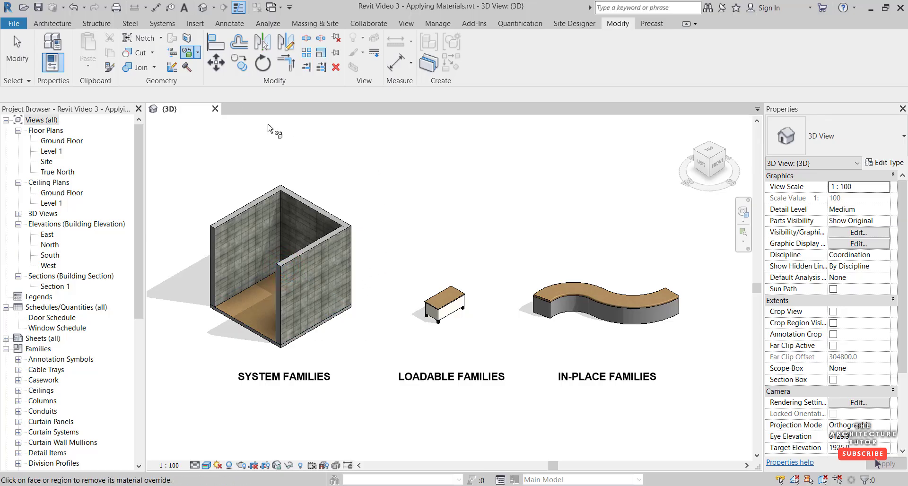
{"action": "left_click", "coordinate": [198, 54]}
{"action": "left_click", "coordinate": [206, 72]}
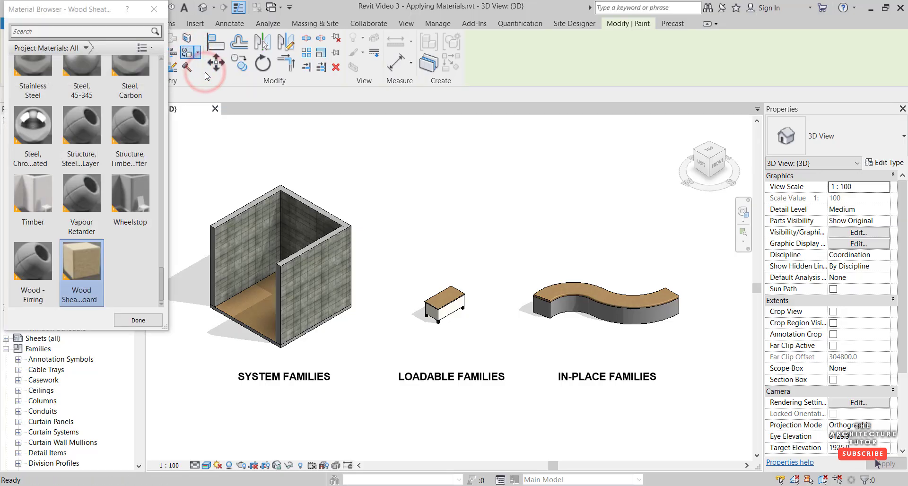
Close the Material Browser without painting, then select and deselect the desk to inspect it.
{"action": "left_click", "coordinate": [87, 274]}
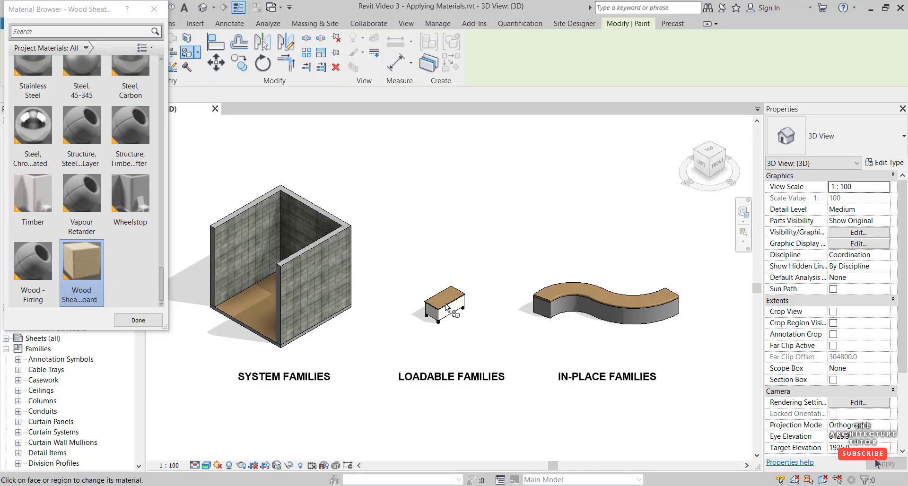
{"action": "left_click", "coordinate": [141, 319]}
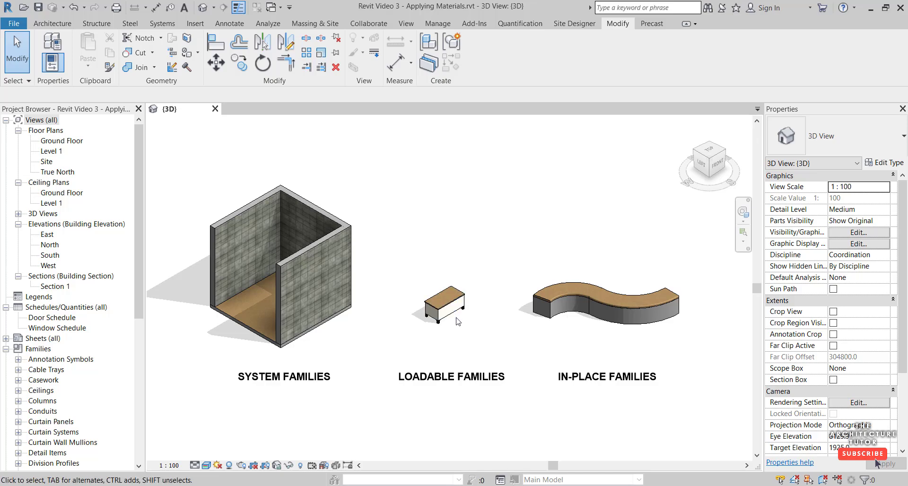
{"action": "left_click", "coordinate": [454, 303]}
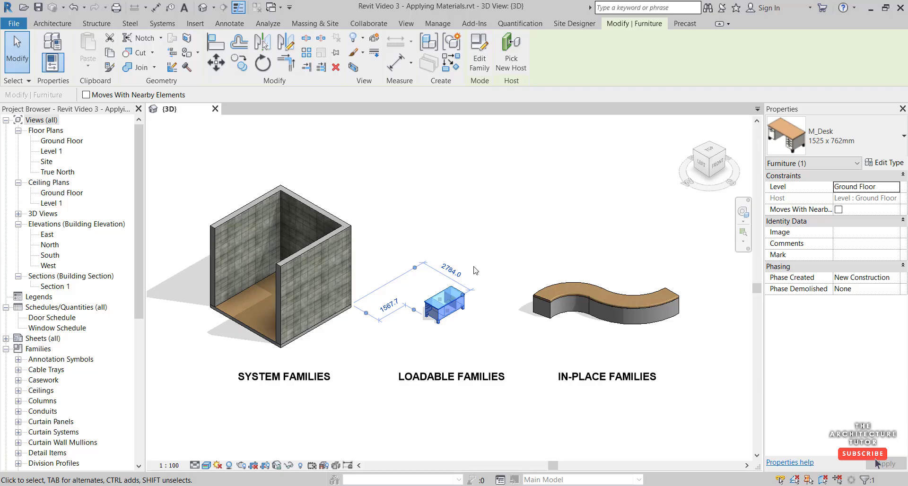
{"action": "left_click", "coordinate": [492, 345]}
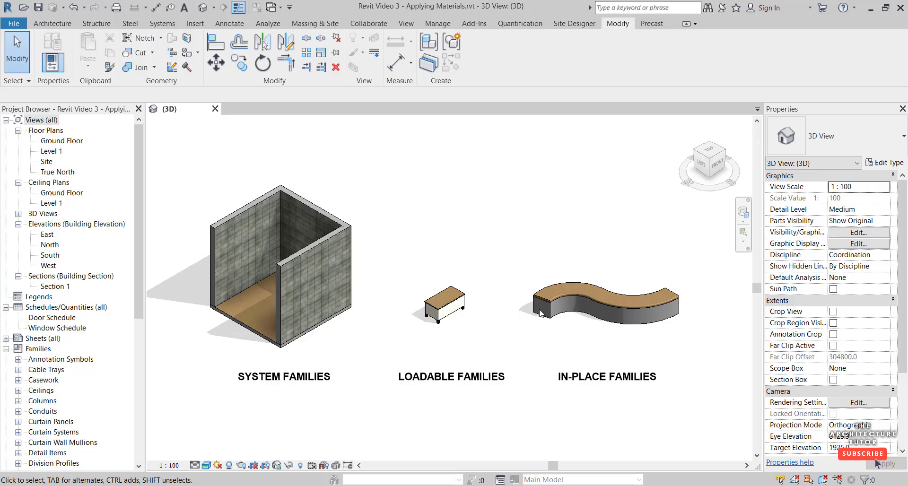
Edit the curved bench in place and paint its end face with Wood Sheathing, Chipboard.
{"action": "left_click", "coordinate": [540, 313]}
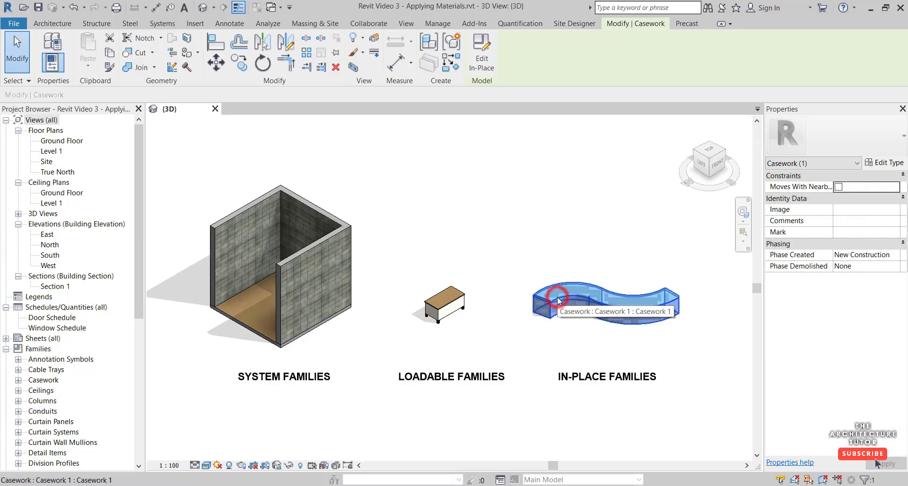
{"action": "left_click", "coordinate": [483, 56]}
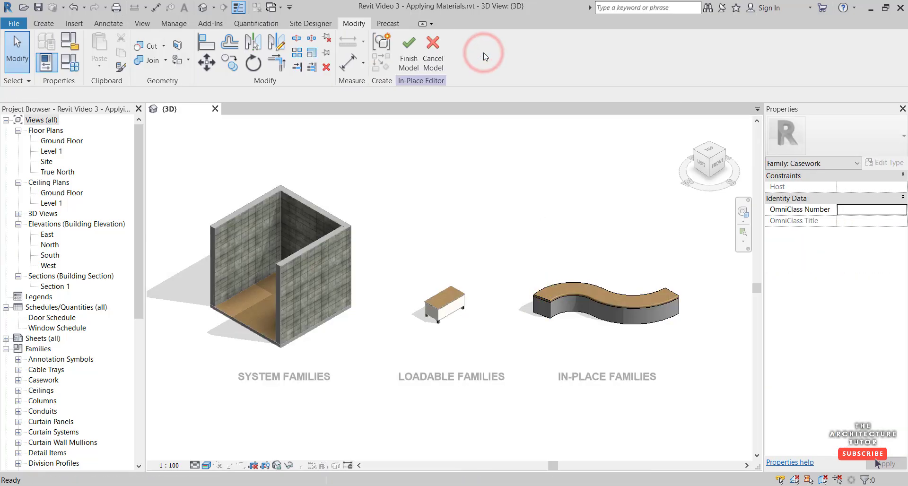
{"action": "left_click", "coordinate": [352, 24]}
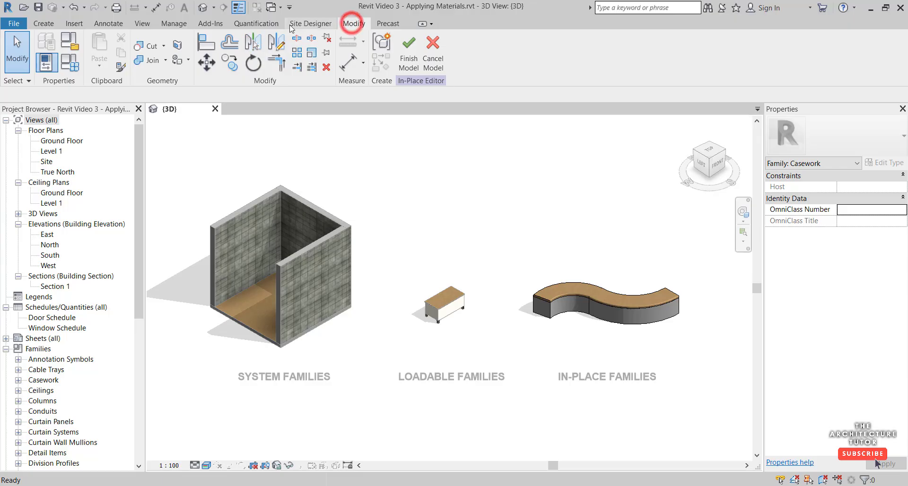
{"action": "left_click", "coordinate": [174, 60]}
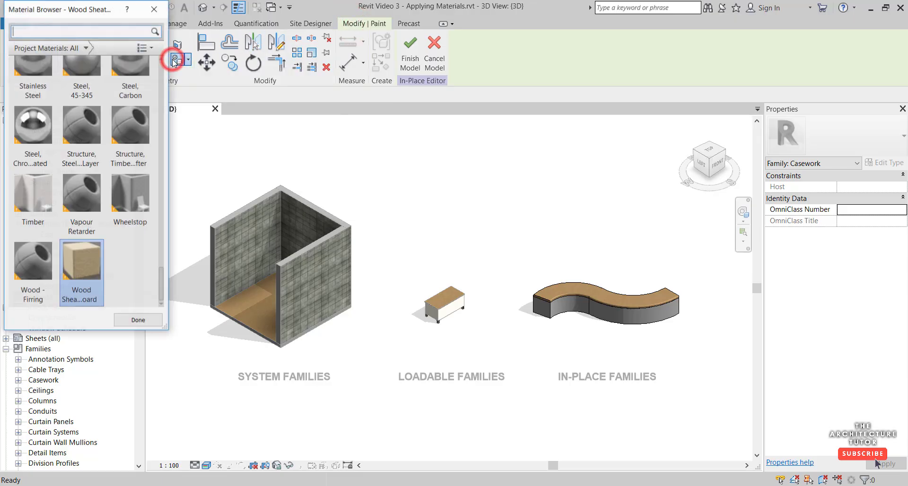
{"action": "left_click", "coordinate": [89, 264]}
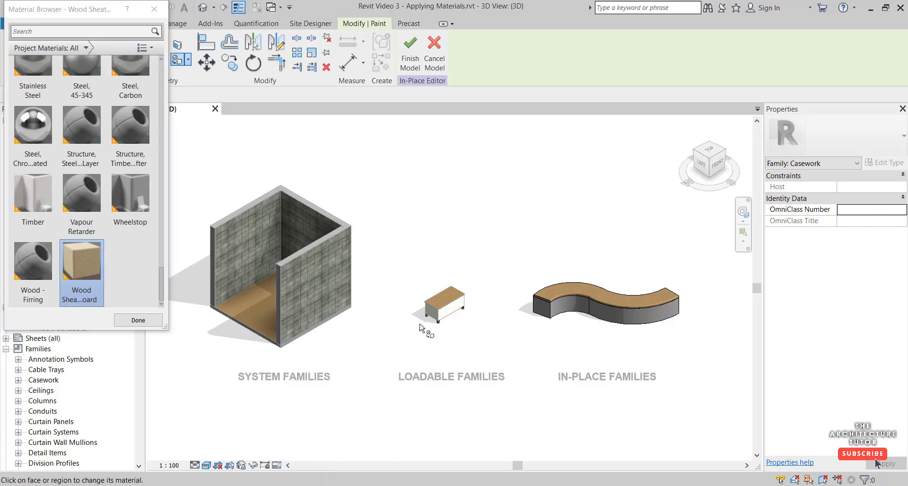
{"action": "scroll", "coordinate": [548, 315], "scroll_direction": "up", "scroll_amount": 5}
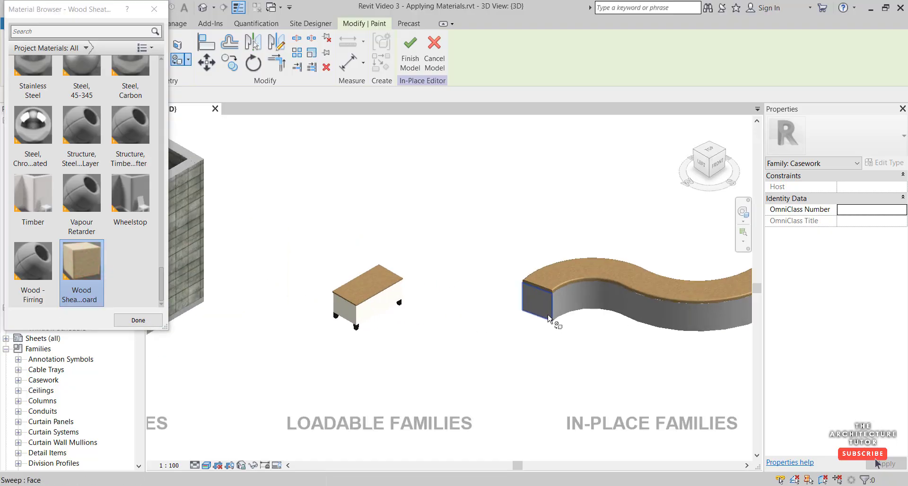
{"action": "left_click", "coordinate": [552, 301]}
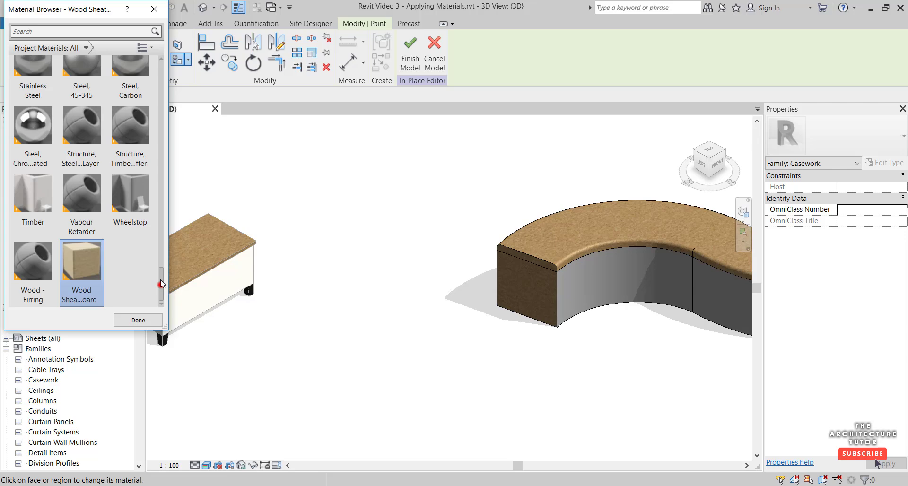
{"action": "left_click_drag", "start_coordinate": [160, 282], "coordinate": [169, 105]}
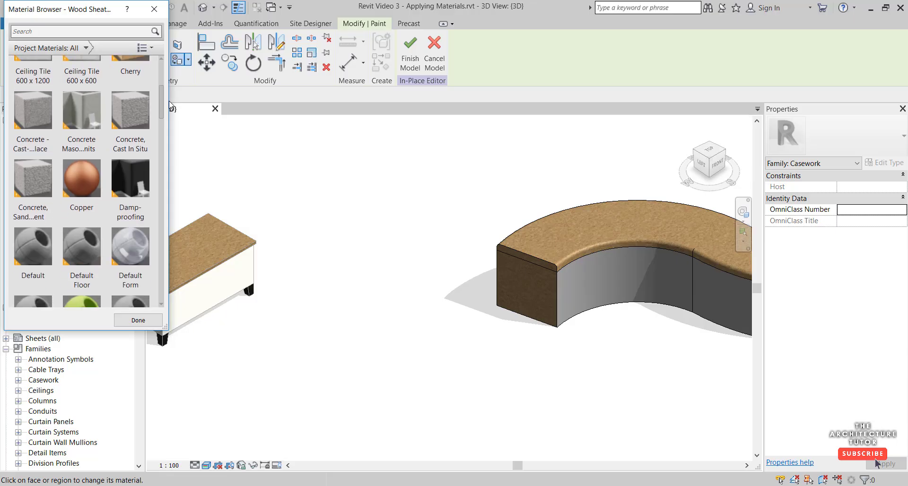
Paint the bench's inner and outer curved side faces with black Damp-proofing.
{"action": "left_click", "coordinate": [129, 177]}
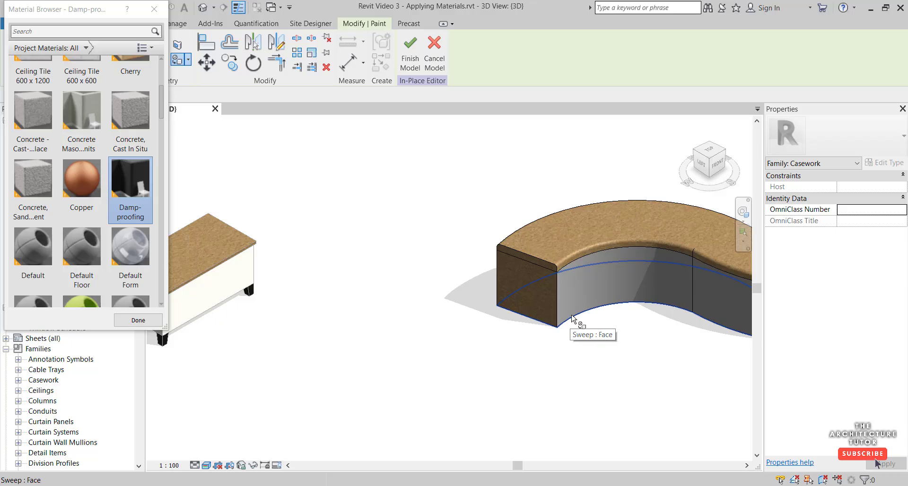
{"action": "middle_click_drag", "start_coordinate": [572, 317], "coordinate": [605, 313], "text": "shift"}
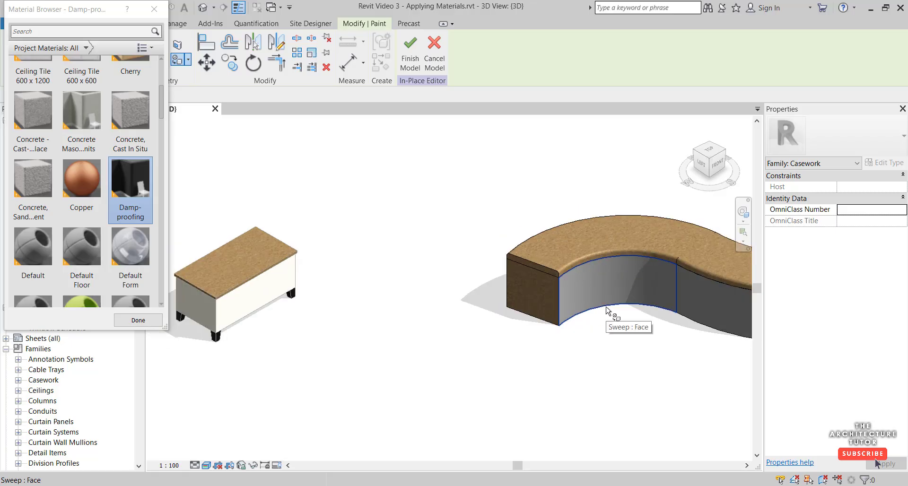
{"action": "left_click", "coordinate": [606, 310]}
{"action": "middle_click_drag", "start_coordinate": [601, 319], "coordinate": [403, 322]}
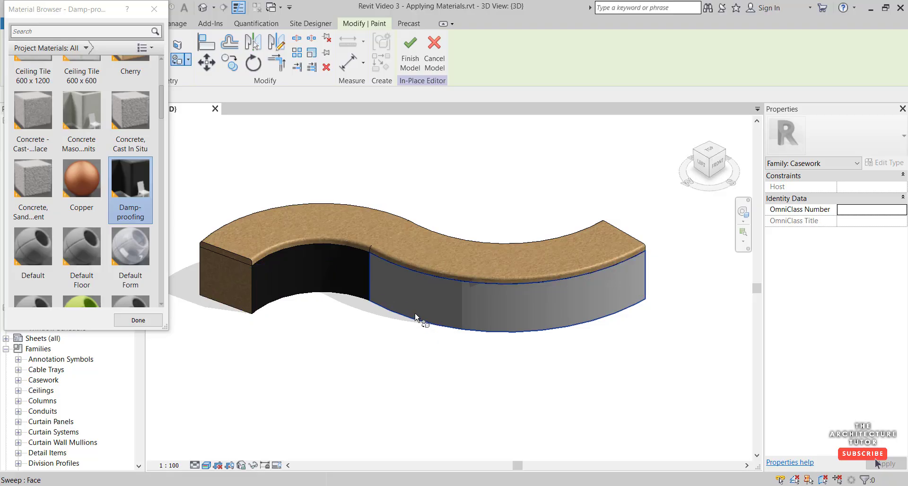
{"action": "left_click", "coordinate": [415, 314]}
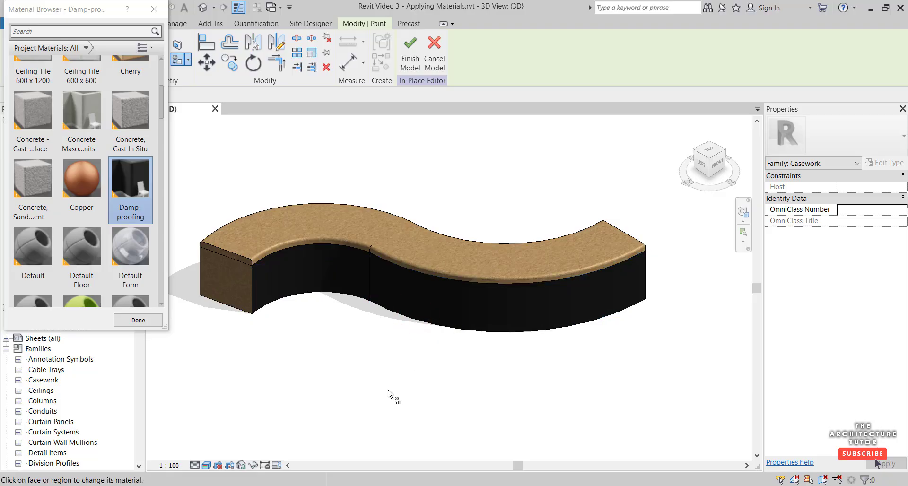
End painting, zoom to fit, and finish the bench's in-place model to show all three families.
{"action": "left_click", "coordinate": [136, 319]}
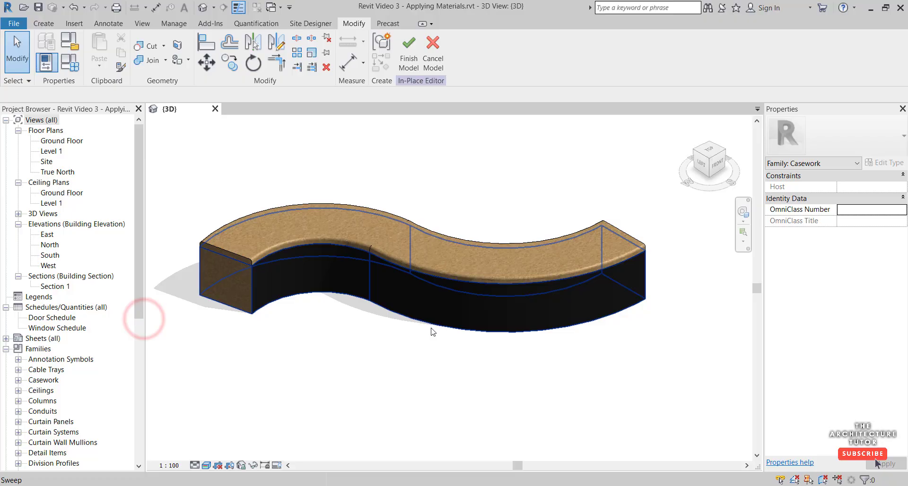
{"action": "key", "text": "z"}
{"action": "key", "text": "f"}
{"action": "scroll", "coordinate": [442, 312], "scroll_direction": "up", "scroll_amount": 3}
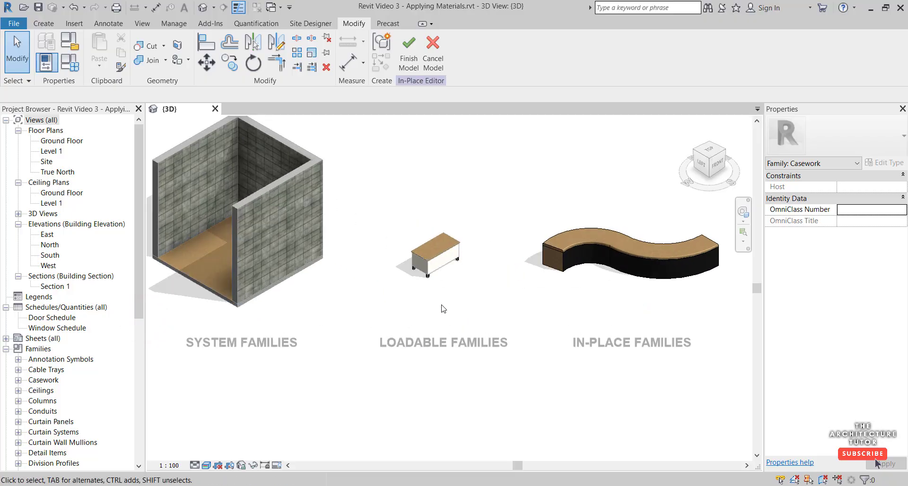
{"action": "left_click", "coordinate": [408, 52]}
{"action": "middle_click_drag", "start_coordinate": [428, 201], "coordinate": [428, 228]}
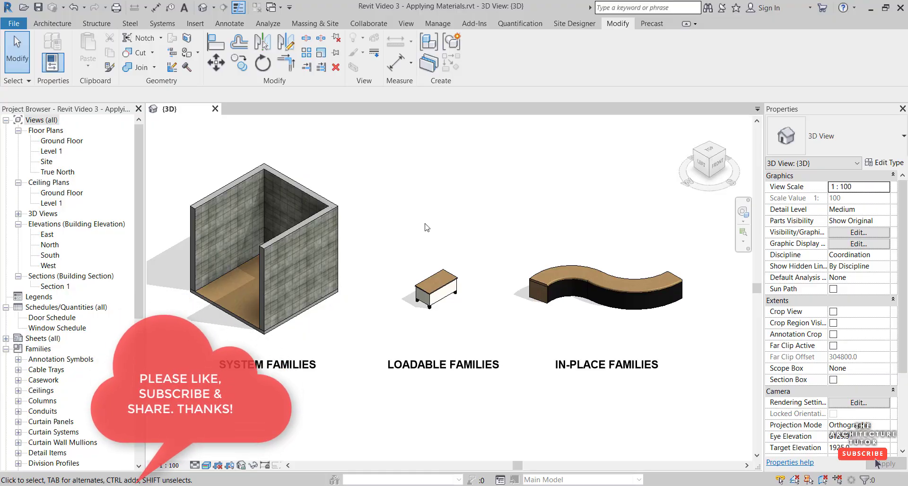